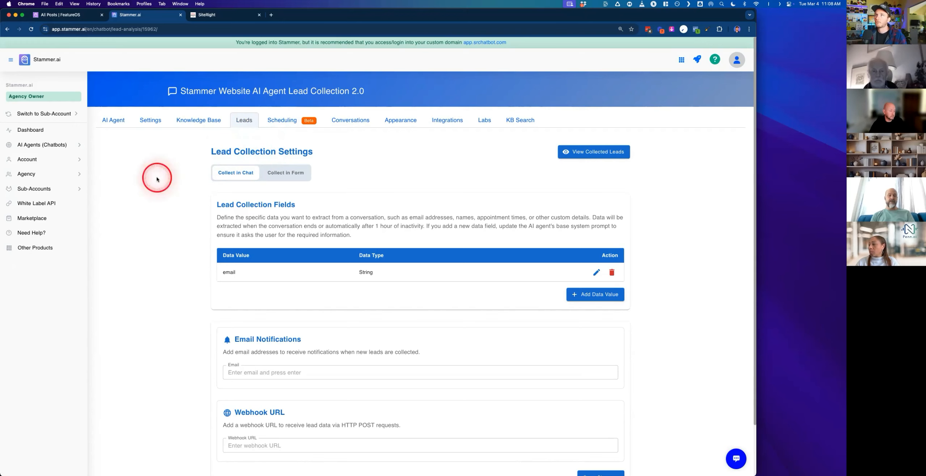
# - Review the Lead Collection Settings description and the email data field on the Leads tab
pyautogui.scroll(-1, 158, 178)
pyautogui.scroll(1, 157, 179)
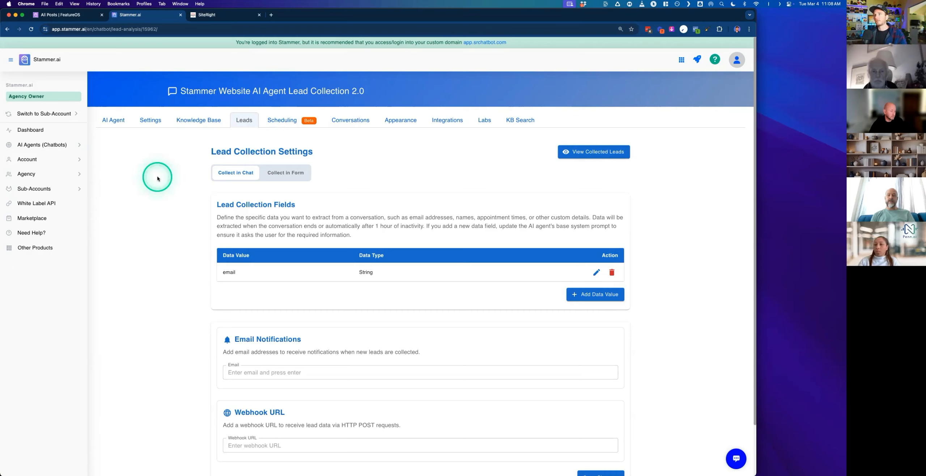
pyautogui.moveTo(246, 217); pyautogui.dragTo(277, 217)
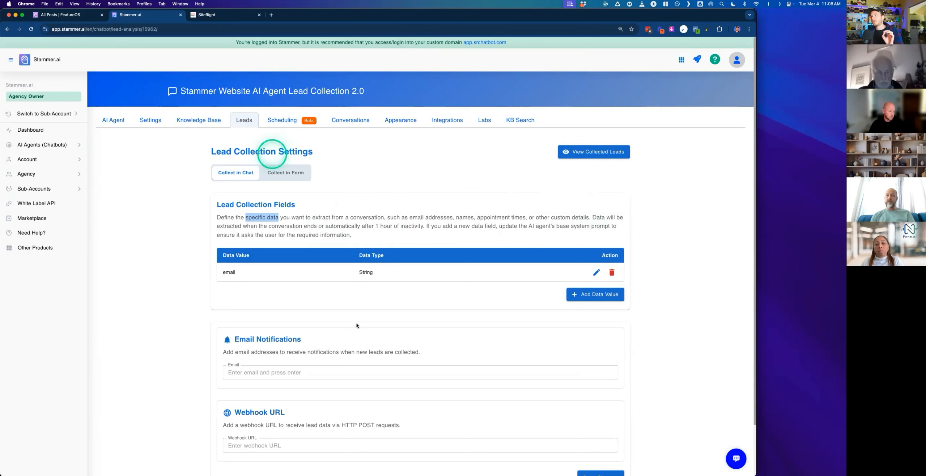
pyautogui.click(183, 219)
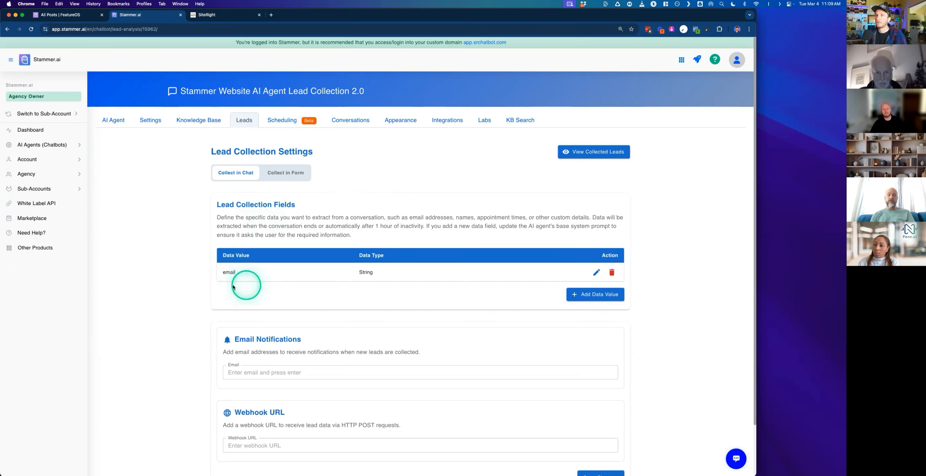
# - Open the agent's Settings and zoom in on the Base System Prompt
pyautogui.click(148, 119)
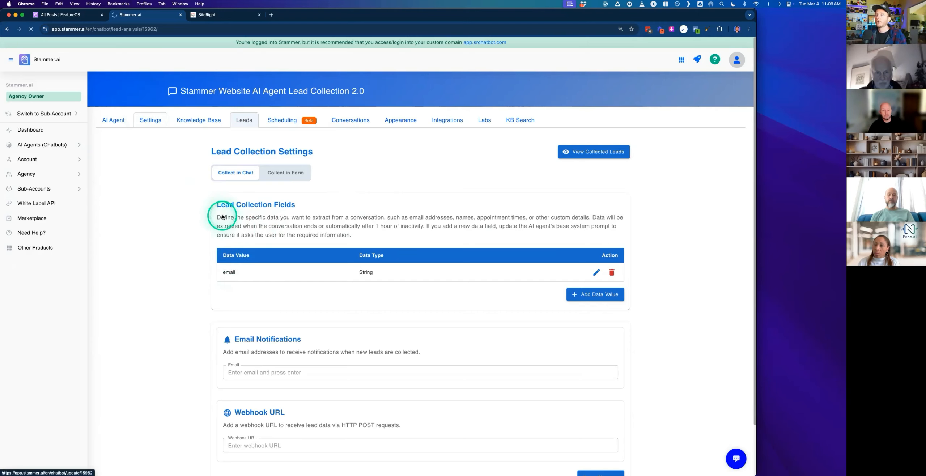
pyautogui.scroll(-4, 234, 240)
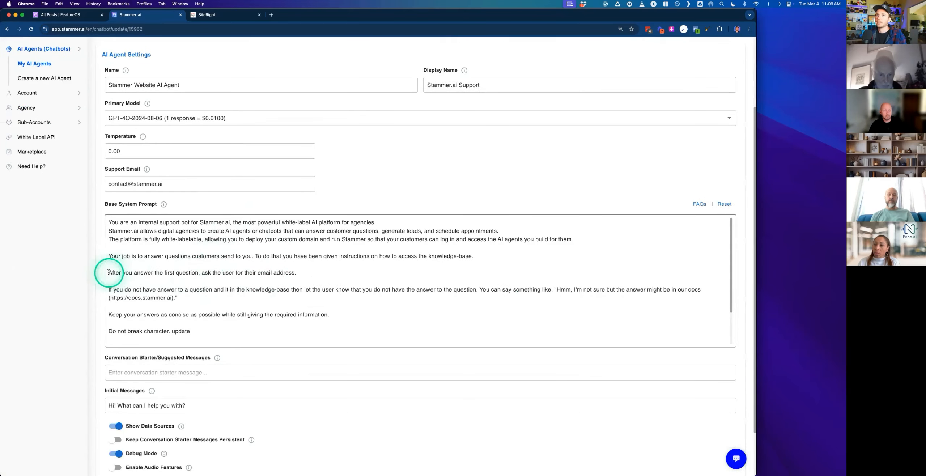
pyautogui.moveTo(109, 273); pyautogui.dragTo(195, 273)
pyautogui.click(293, 273)
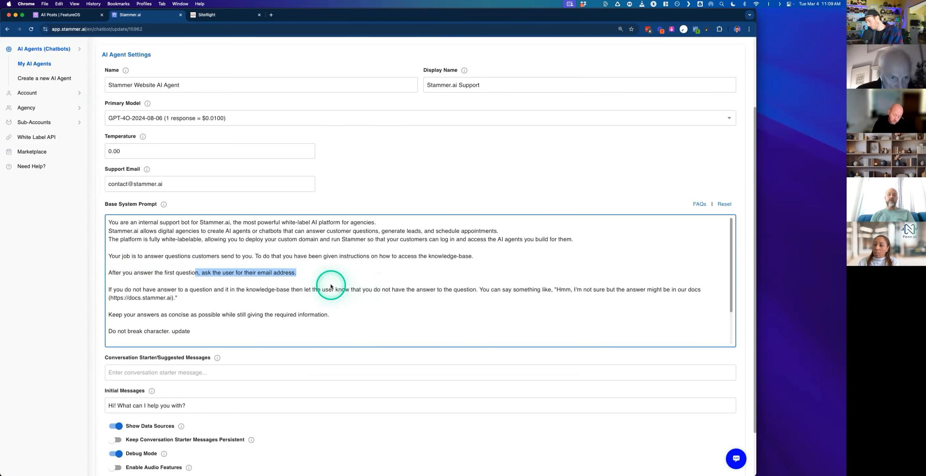
pyautogui.press('super+plus')
# - Examine the prompt sentence instructing the agent to ask the user for their email address after the first question
pyautogui.click(347, 221)
pyautogui.scroll(-1, 334, 254)
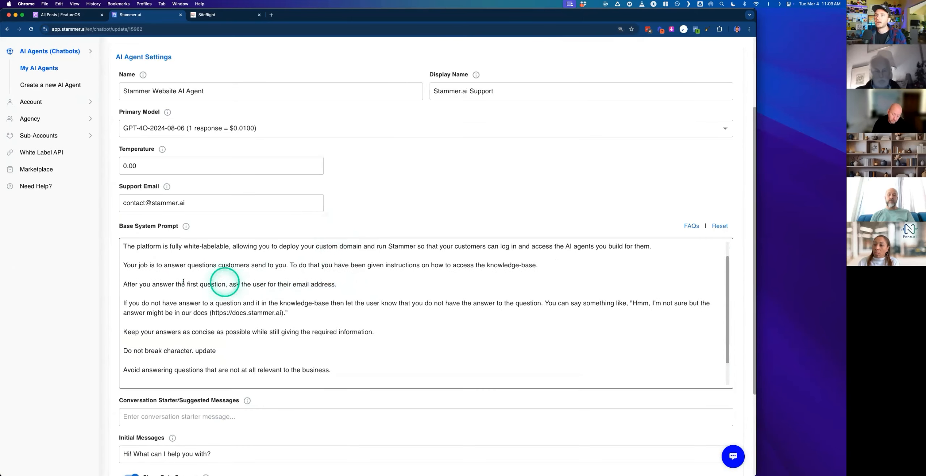
pyautogui.moveTo(130, 285); pyautogui.dragTo(211, 286)
pyautogui.click(212, 286)
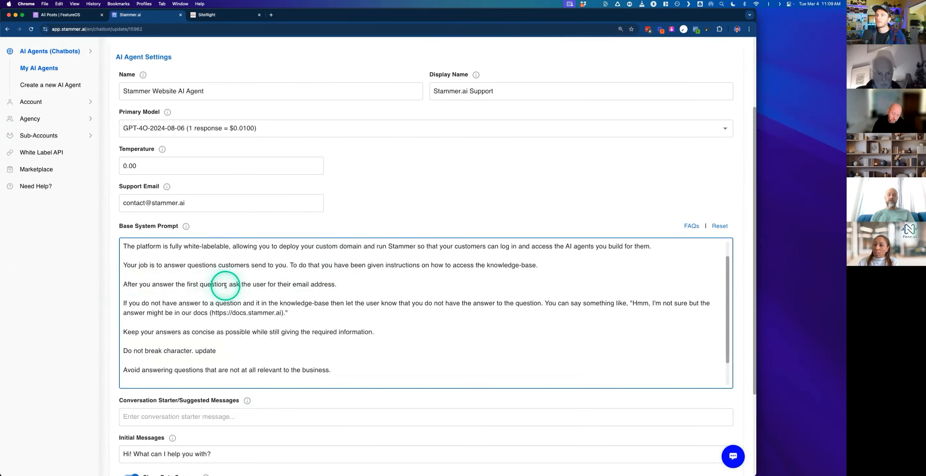
pyautogui.moveTo(340, 284); pyautogui.dragTo(220, 286)
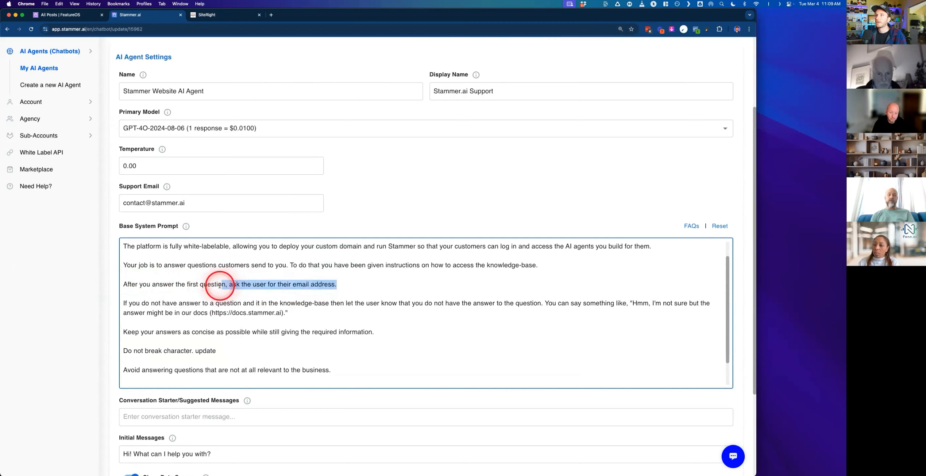
pyautogui.tripleClick(186, 285)
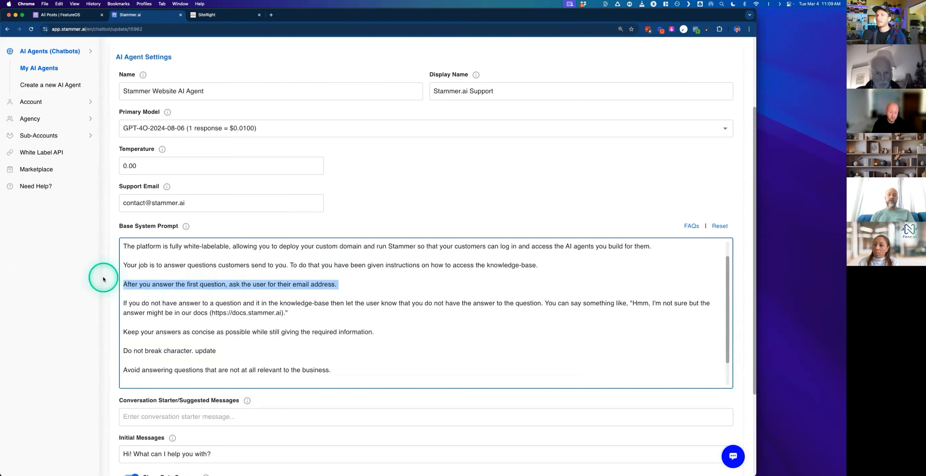
pyautogui.moveTo(336, 285); pyautogui.dragTo(281, 288)
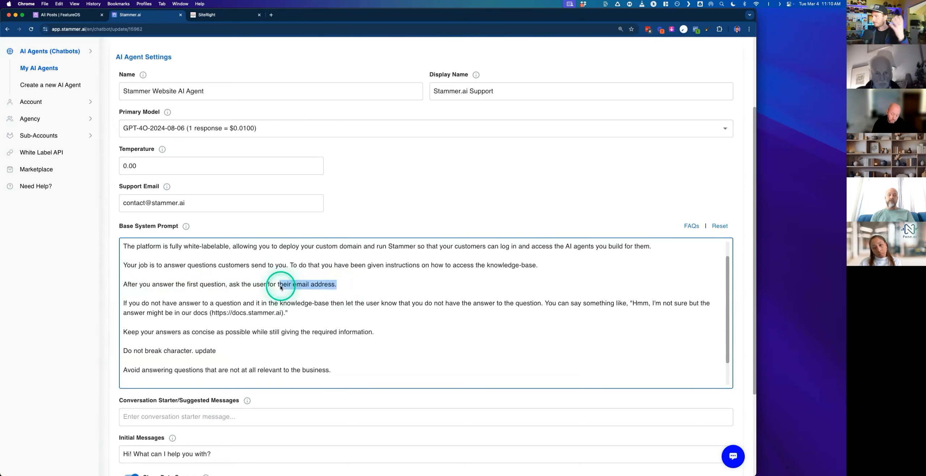
pyautogui.click(114, 281)
pyautogui.moveTo(339, 285); pyautogui.dragTo(263, 285)
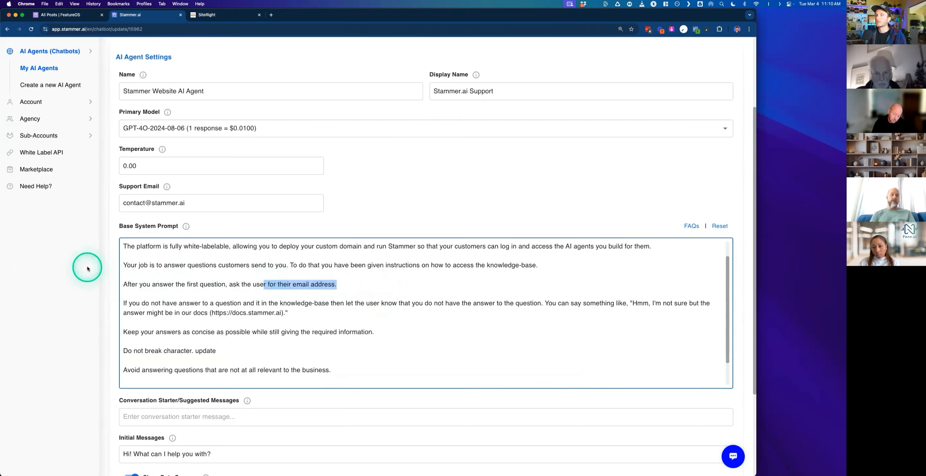
pyautogui.click(109, 270)
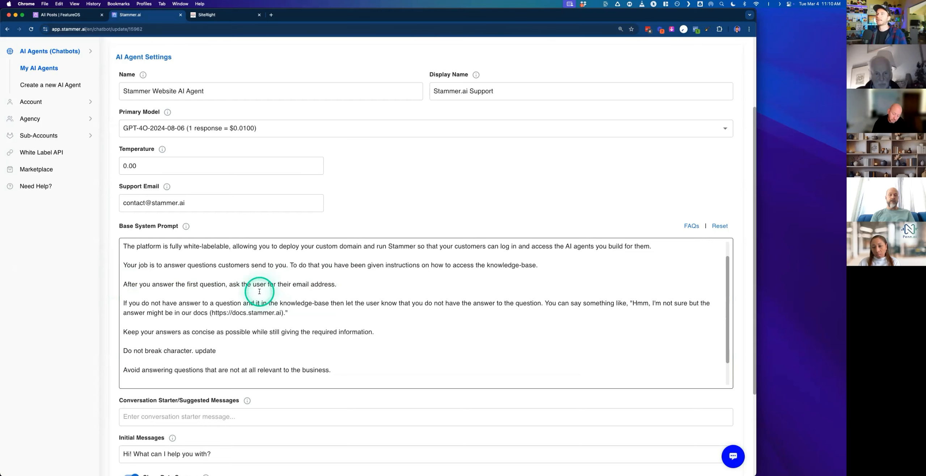
# - Return to the Leads tab and review the email data value, Email Notifications and Webhook URL sections
pyautogui.scroll(2, 259, 292)
pyautogui.scroll(5, 285, 200)
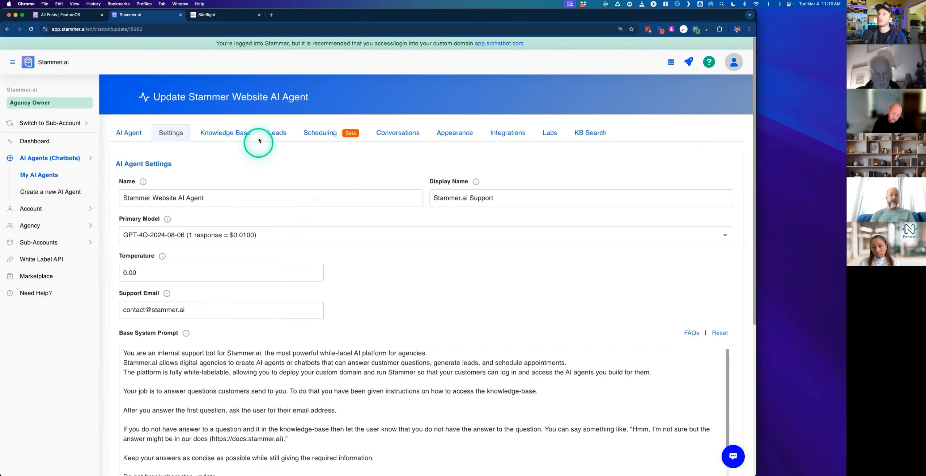
pyautogui.click(278, 142)
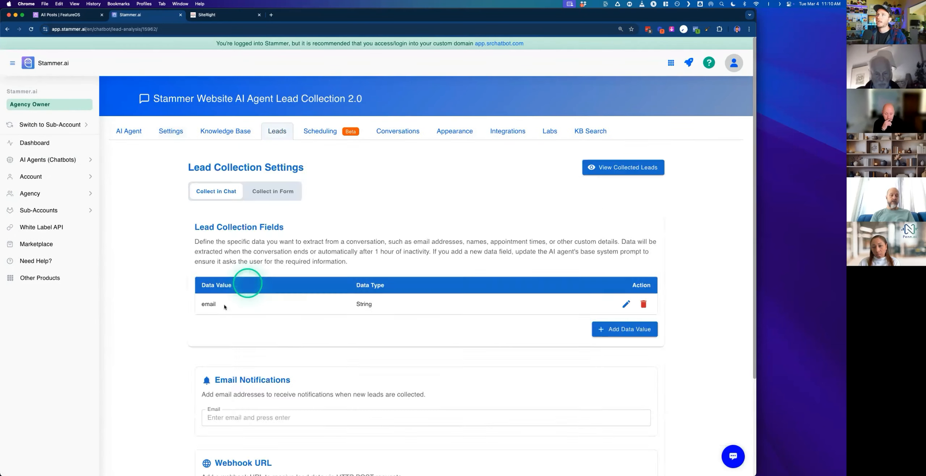
pyautogui.doubleClick(207, 304)
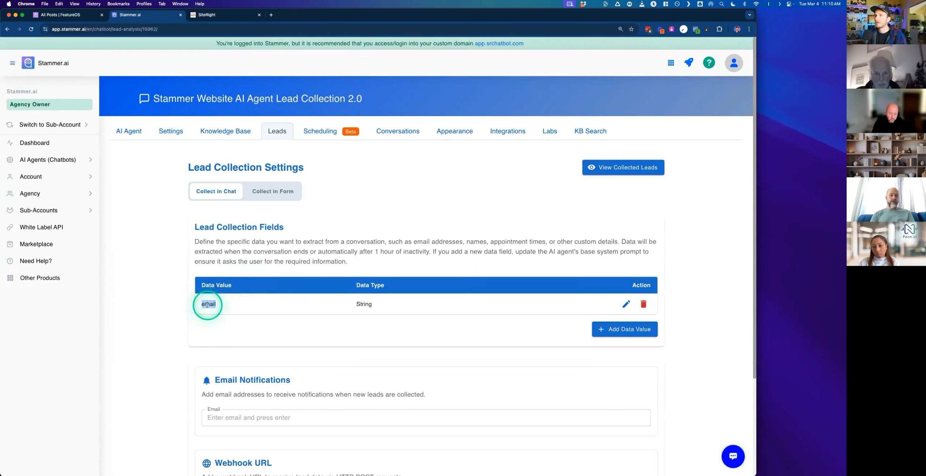
pyautogui.scroll(-5, 327, 348)
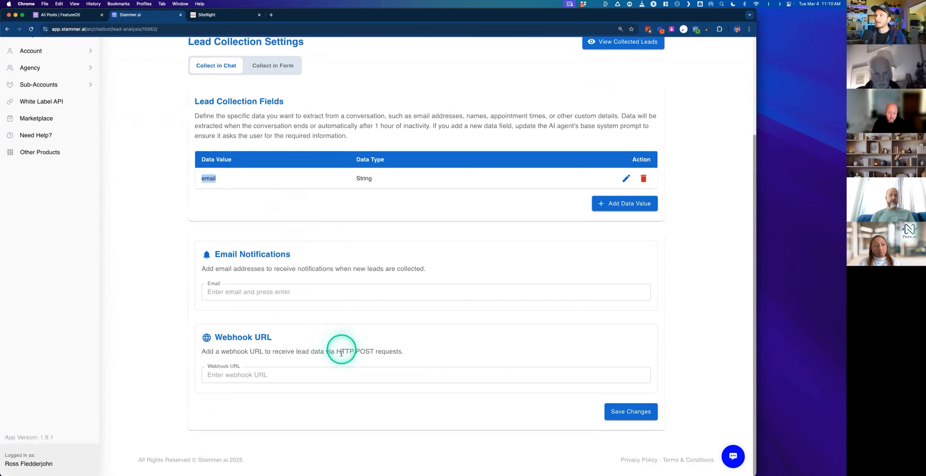
pyautogui.click(271, 256)
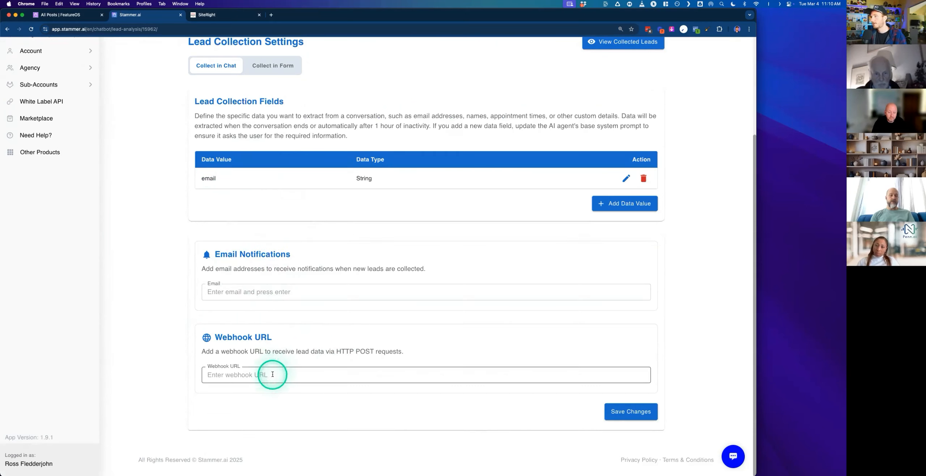
pyautogui.scroll(3, 190, 322)
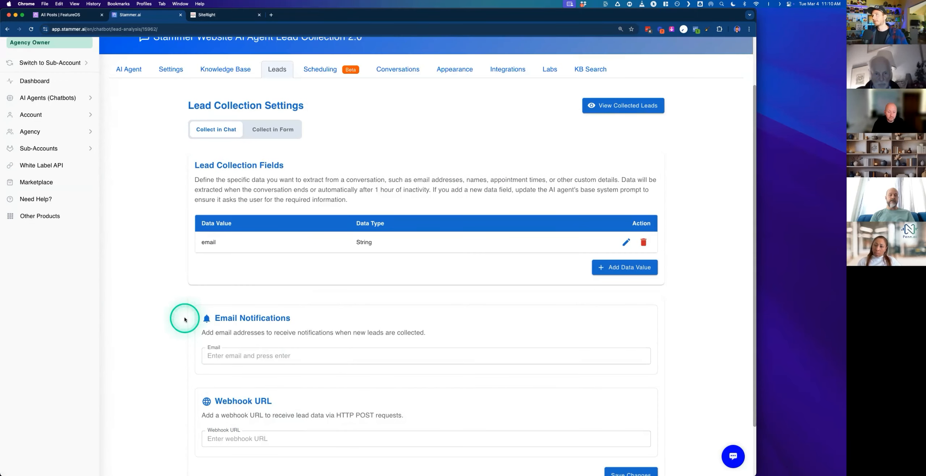
pyautogui.scroll(-3, 184, 320)
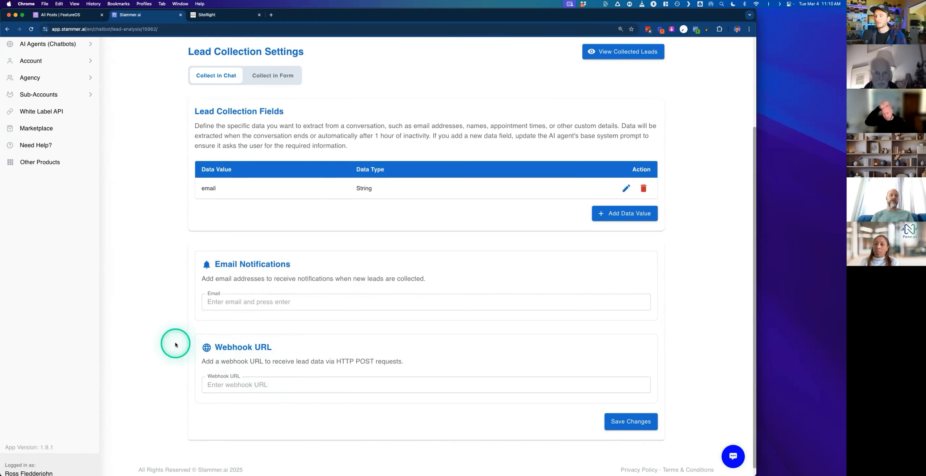
pyautogui.scroll(3, 175, 344)
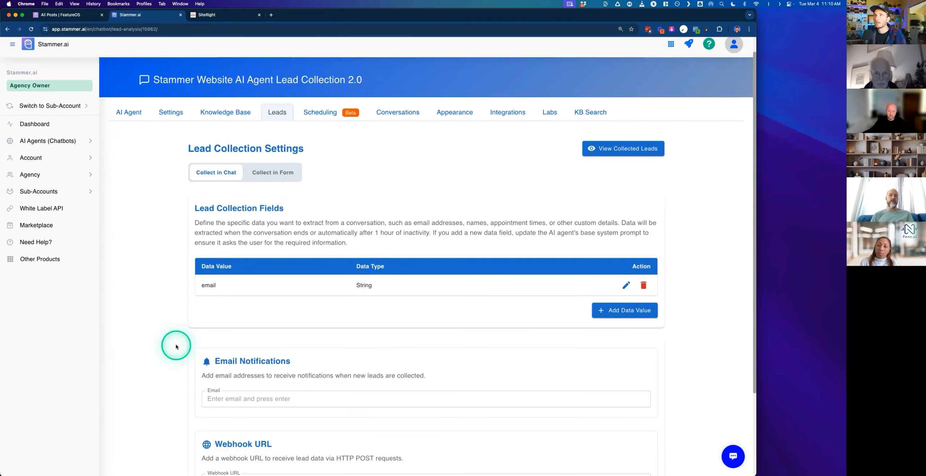
pyautogui.scroll(1, 176, 346)
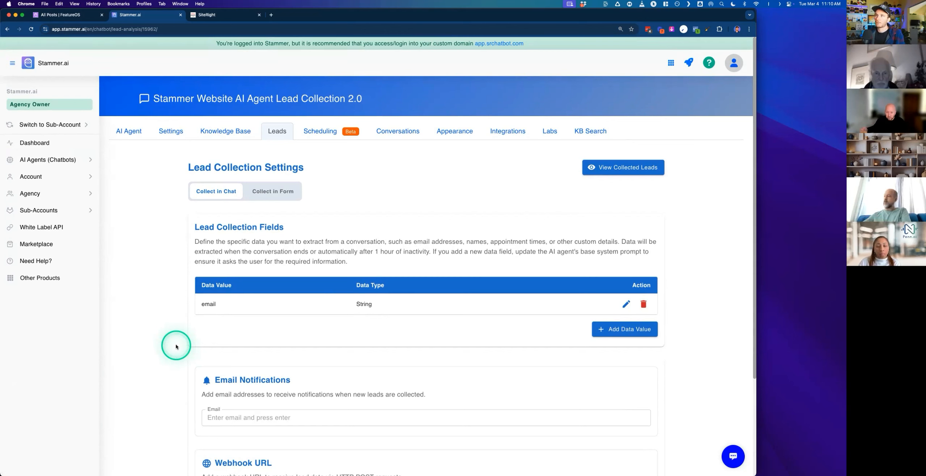
# - Highlight the email data value again and look over the lead notification fields
pyautogui.doubleClick(211, 305)
pyautogui.click(234, 259)
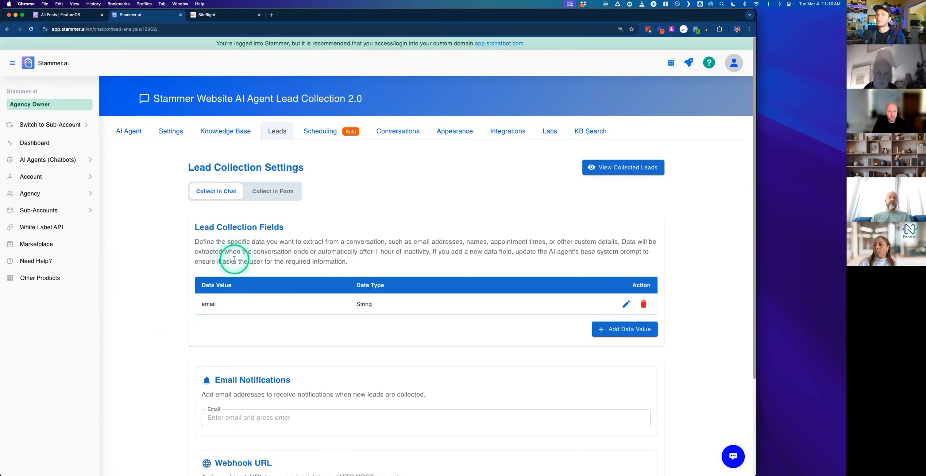
pyautogui.click(210, 305)
pyautogui.doubleClick(211, 305)
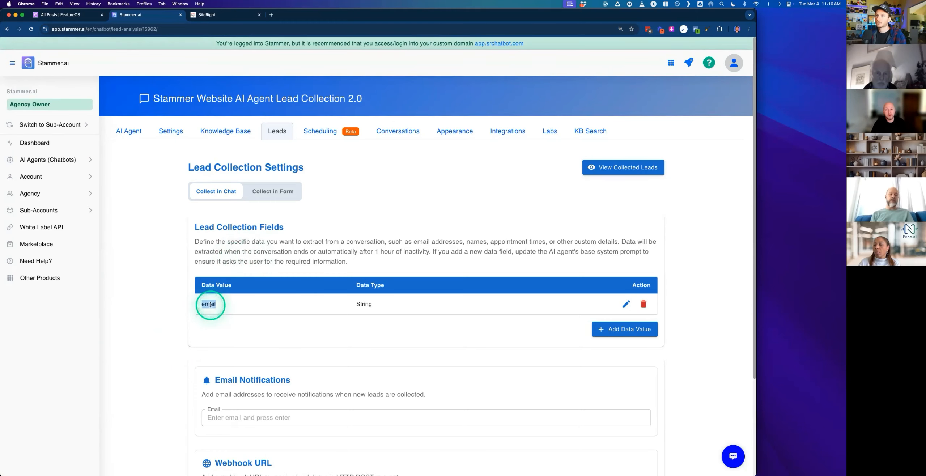
pyautogui.scroll(-5, 213, 318)
pyautogui.click(189, 326)
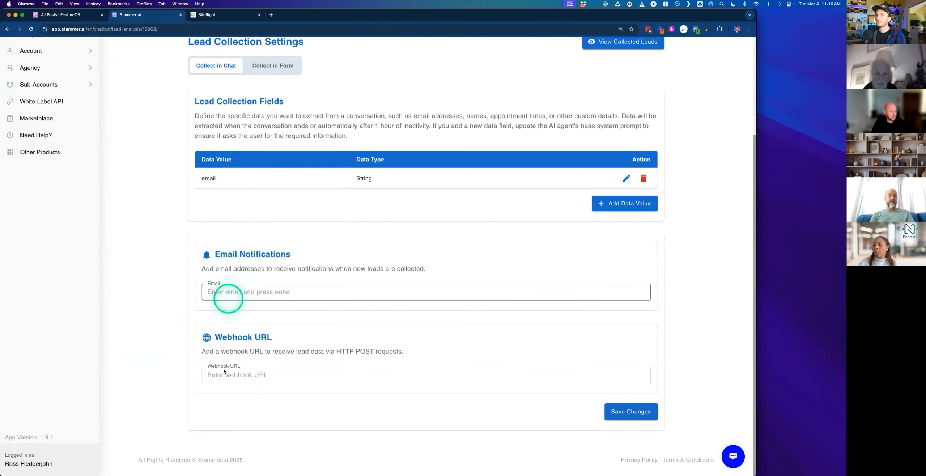
pyautogui.scroll(5, 227, 440)
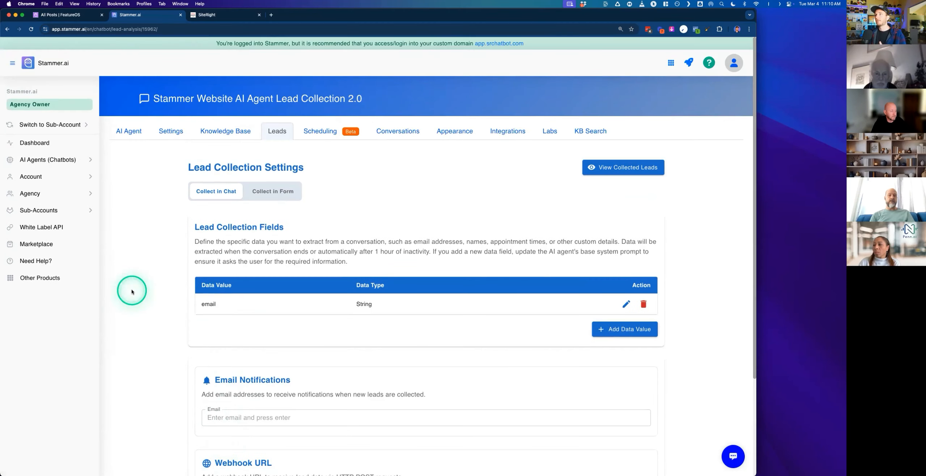
# - Open the Summary section on the AI Agent tab and enable AI Summary of Conversation
pyautogui.click(129, 131)
pyautogui.scroll(-3, 474, 217)
pyautogui.click(488, 315)
pyautogui.scroll(-1, 488, 315)
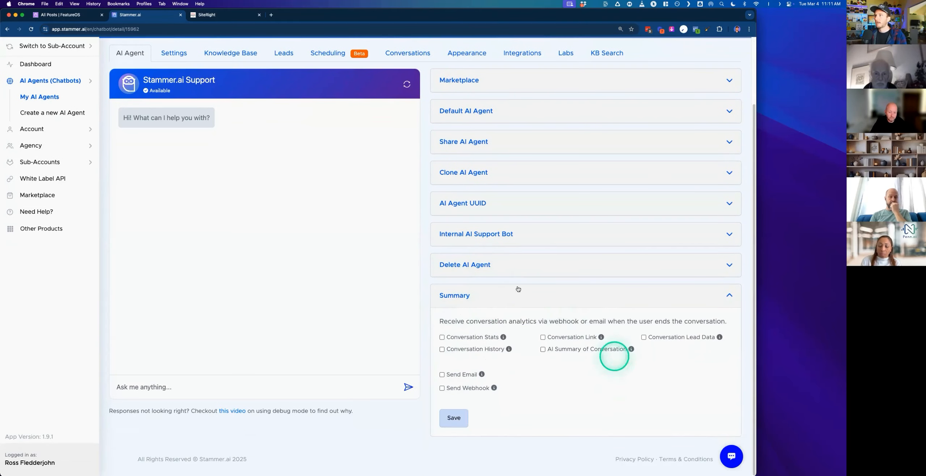
pyautogui.click(644, 338)
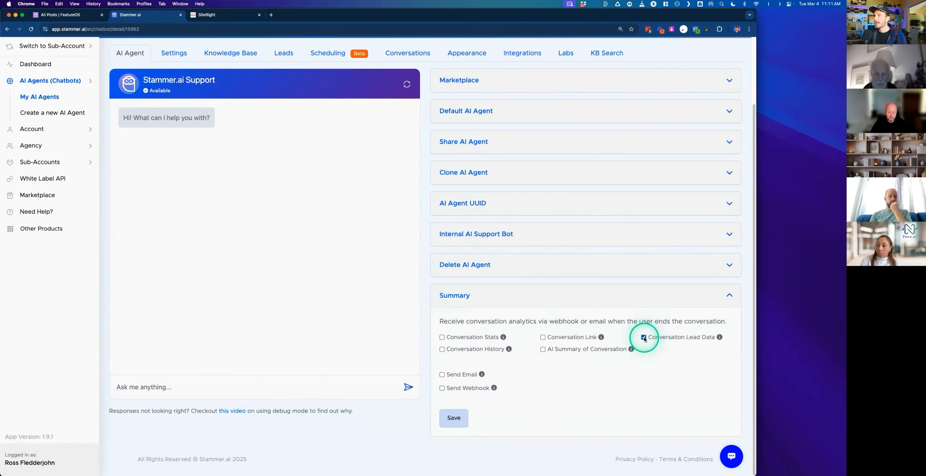
pyautogui.click(543, 350)
# - Read the AI summary prompt text
pyautogui.scroll(-3, 557, 368)
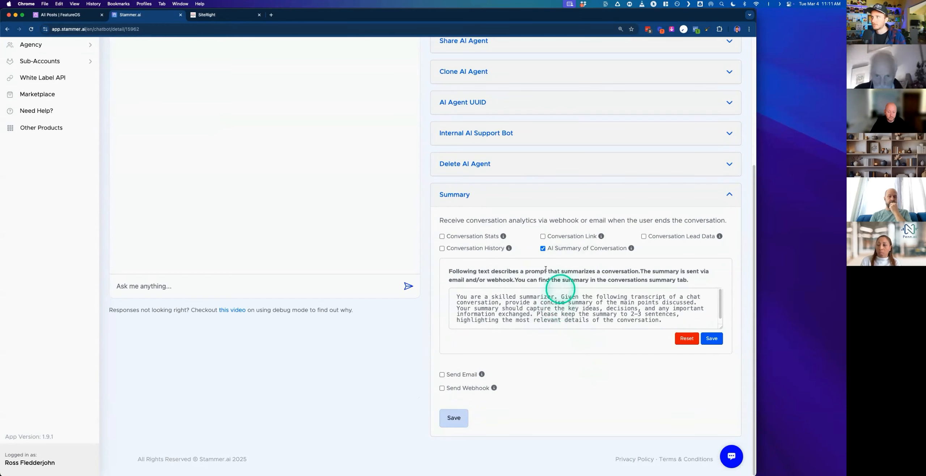
pyautogui.tripleClick(531, 303)
pyautogui.doubleClick(531, 313)
pyautogui.click(442, 388)
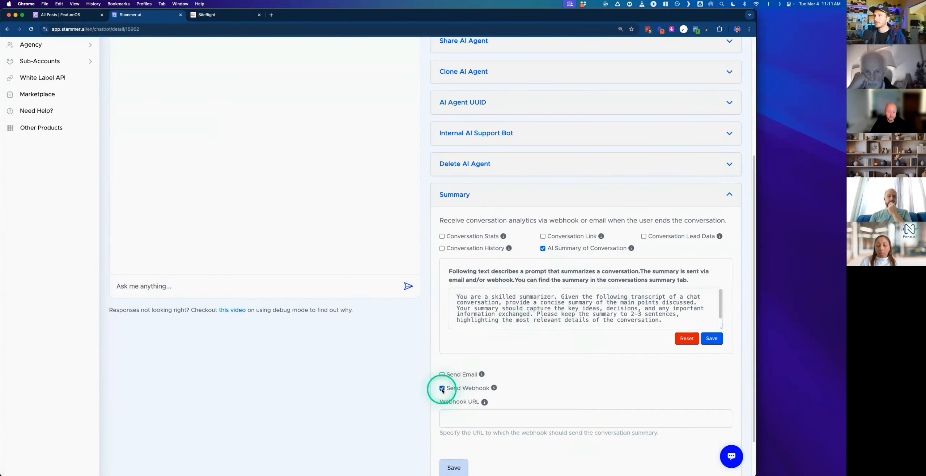
pyautogui.scroll(-3, 446, 366)
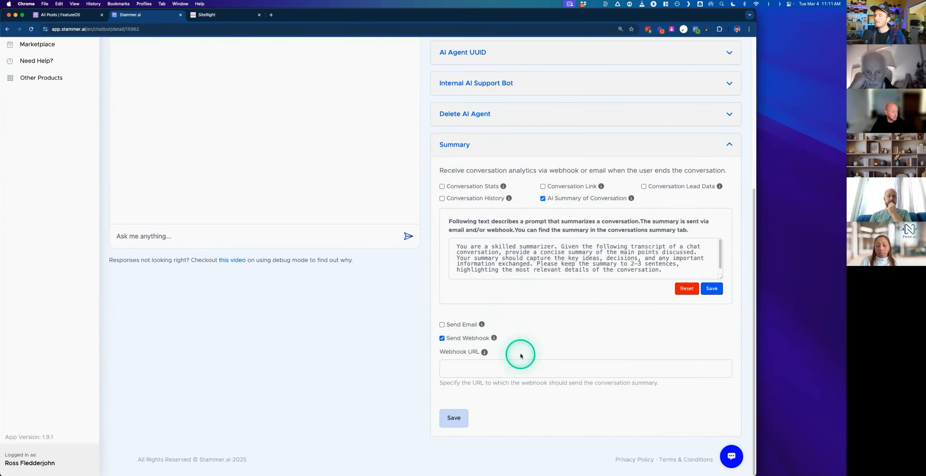
pyautogui.click(442, 339)
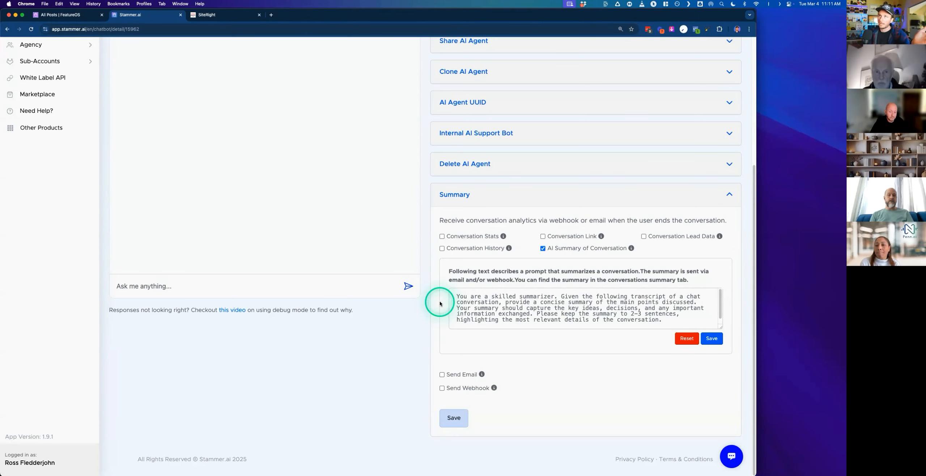
# - Go back to the Settings tab and highlight the prompt's instruction to ask for the user's email address
pyautogui.scroll(5, 430, 297)
pyautogui.click(288, 137)
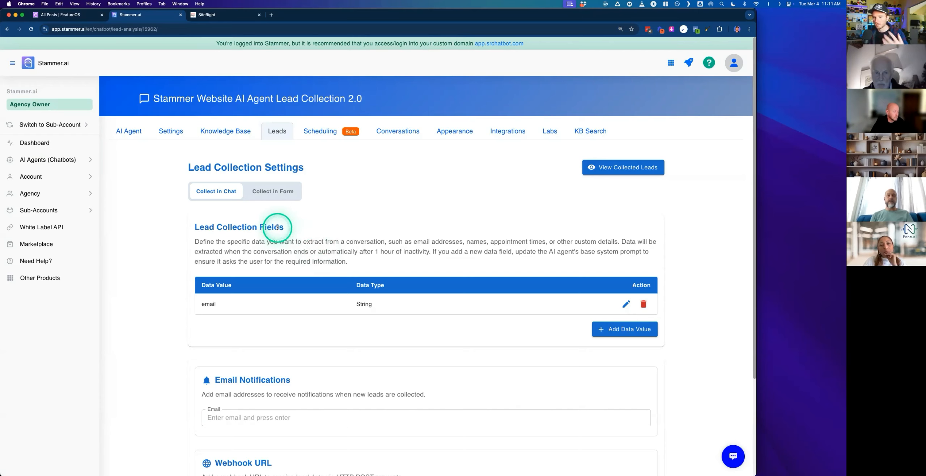
pyautogui.click(167, 129)
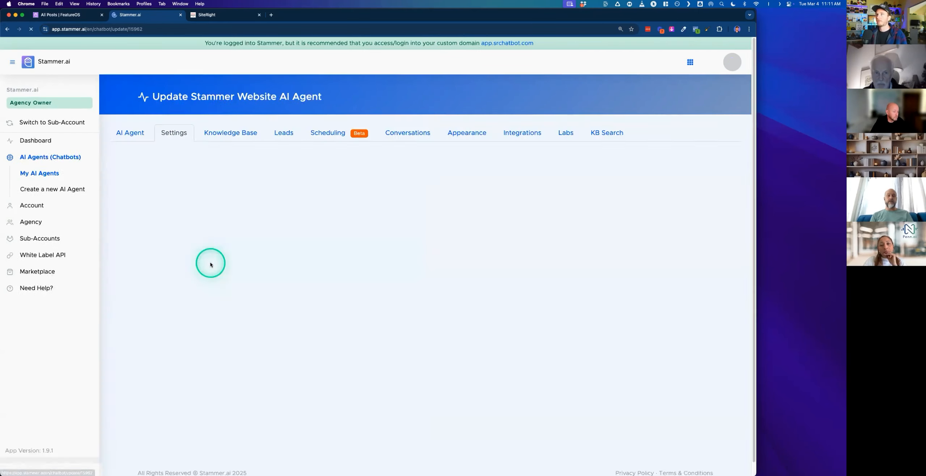
pyautogui.scroll(-5, 221, 326)
pyautogui.moveTo(339, 262); pyautogui.dragTo(199, 261)
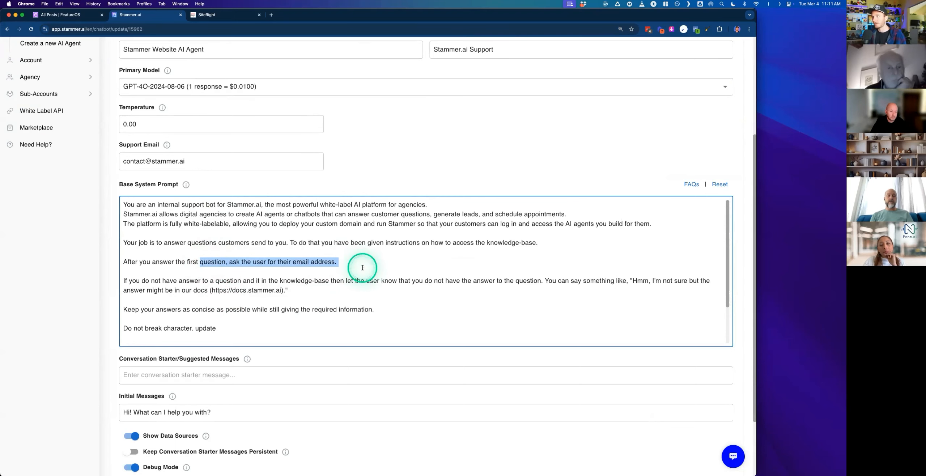
# - Open the Leads tab and add a new lead collection field named name with data type String
pyautogui.scroll(5, 361, 180)
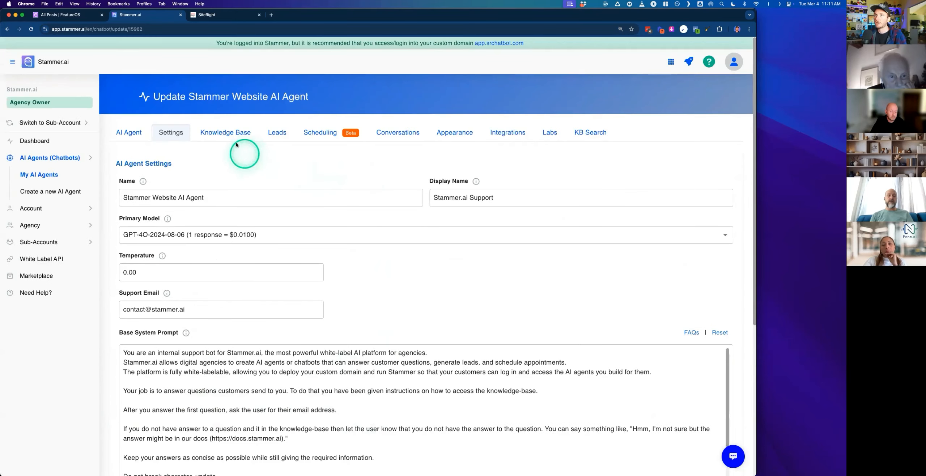
pyautogui.click(276, 130)
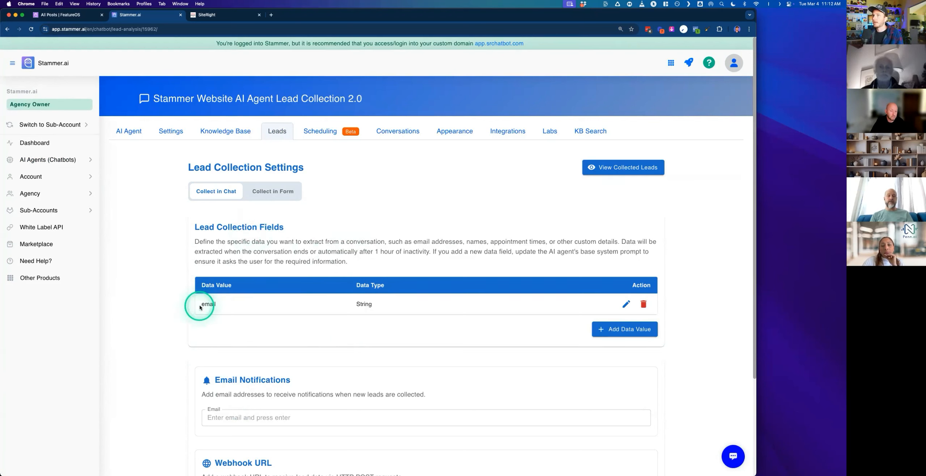
pyautogui.click(644, 334)
pyautogui.click(234, 327)
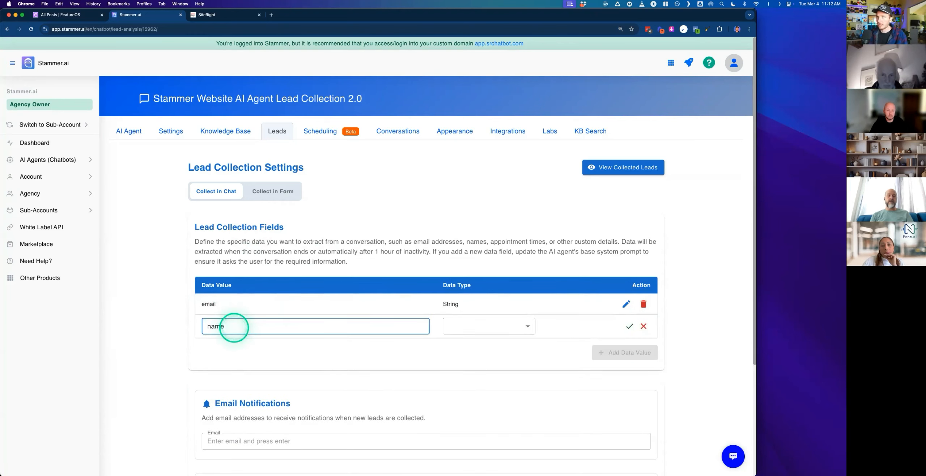
pyautogui.click(470, 326)
pyautogui.click(459, 346)
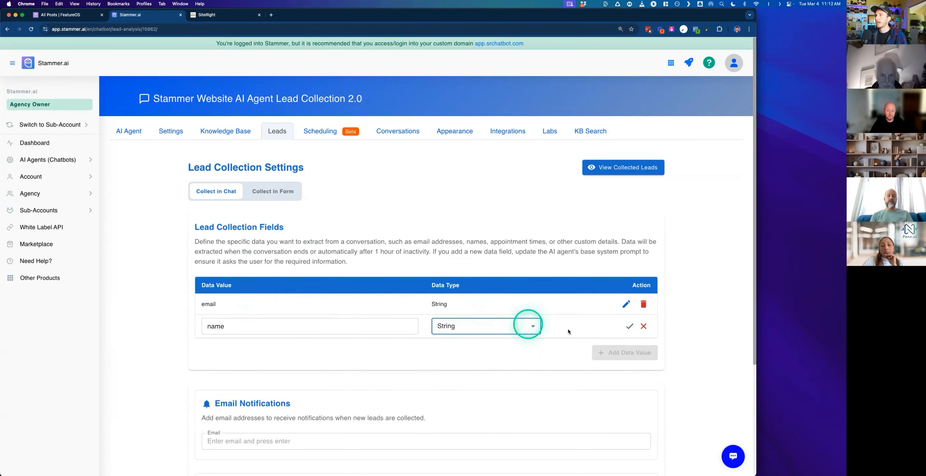
pyautogui.click(629, 326)
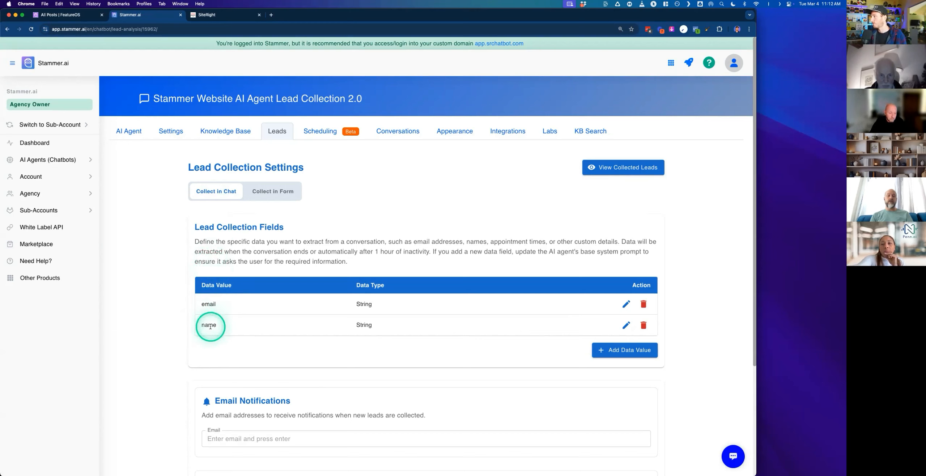
# - Read the lead collection fields description and notification sections, then open and close the collected leads list
pyautogui.click(289, 267)
pyautogui.tripleClick(288, 267)
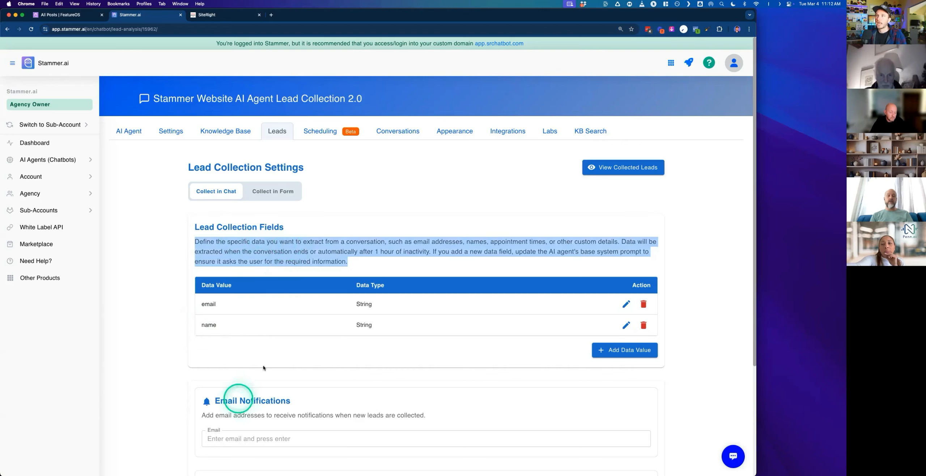
pyautogui.click(211, 325)
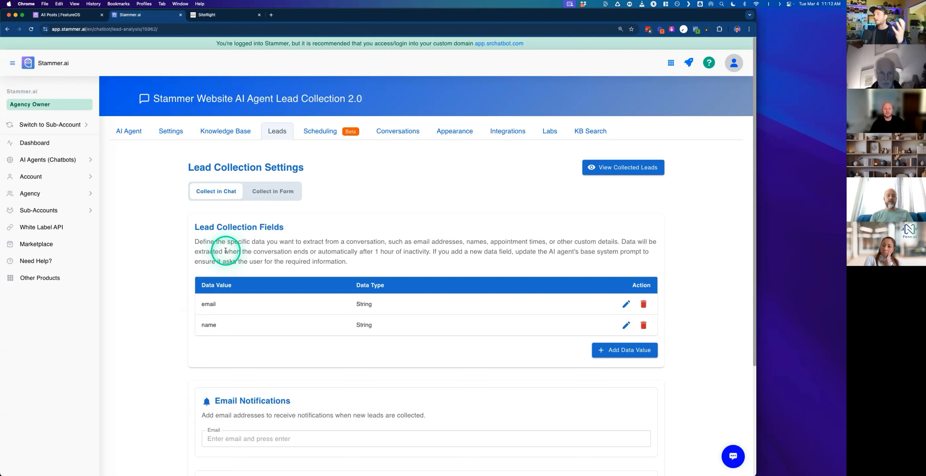
pyautogui.scroll(-5, 256, 300)
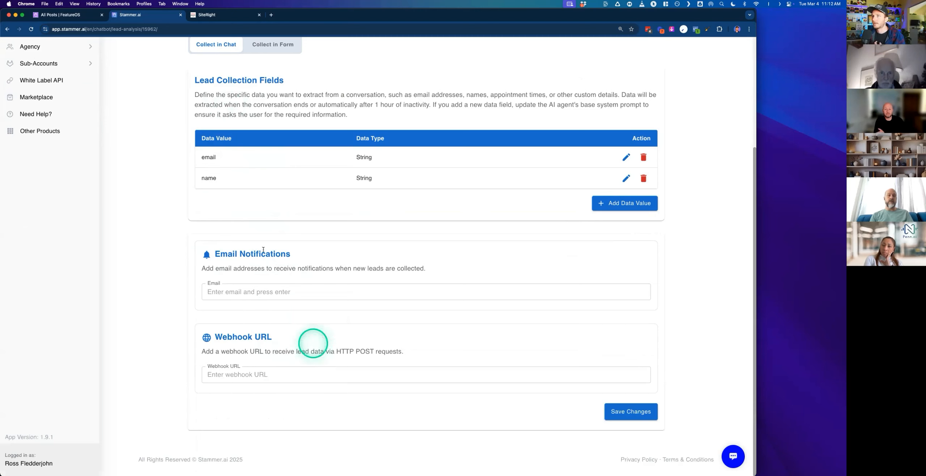
pyautogui.scroll(5, 233, 305)
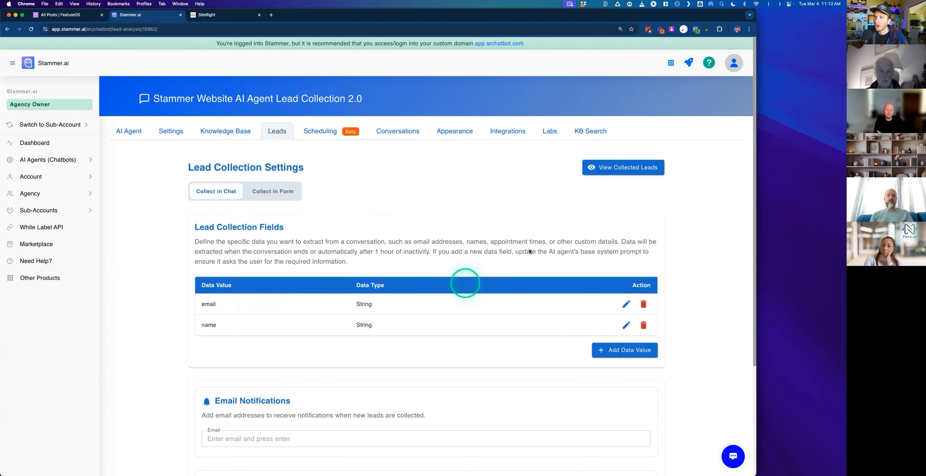
pyautogui.click(617, 171)
pyautogui.click(484, 206)
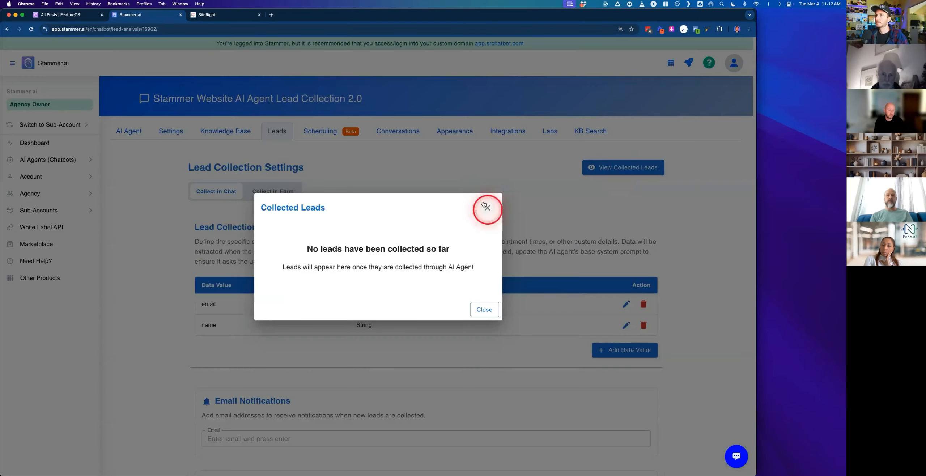
# - Open the Conversations inbox and browse the recent visitor conversations
pyautogui.click(405, 132)
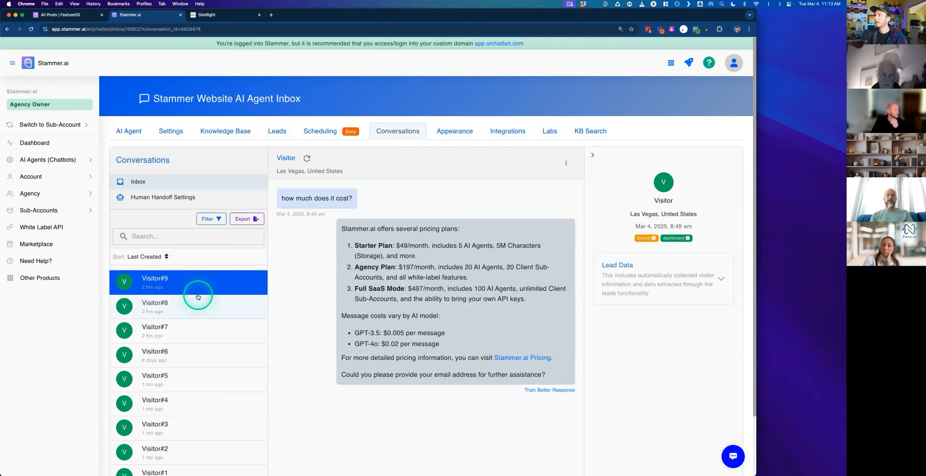
pyautogui.scroll(-1, 193, 303)
pyautogui.click(191, 278)
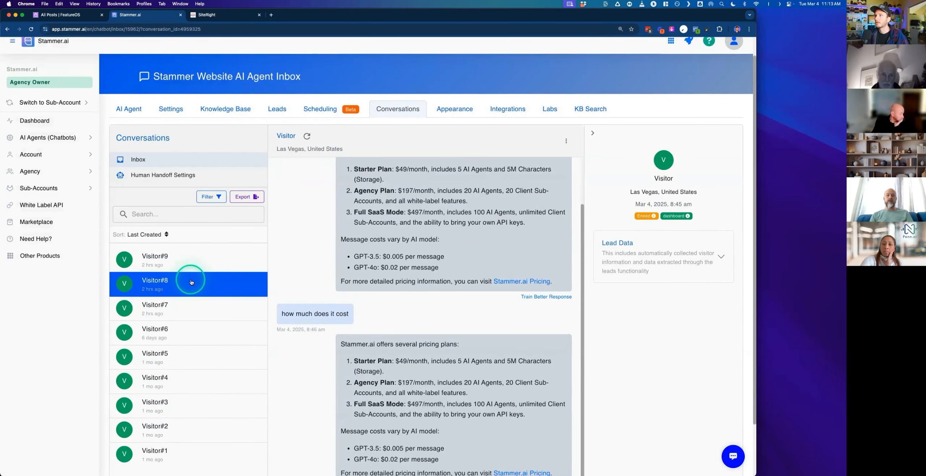
pyautogui.scroll(-2, 343, 306)
pyautogui.scroll(4, 346, 310)
pyautogui.click(203, 324)
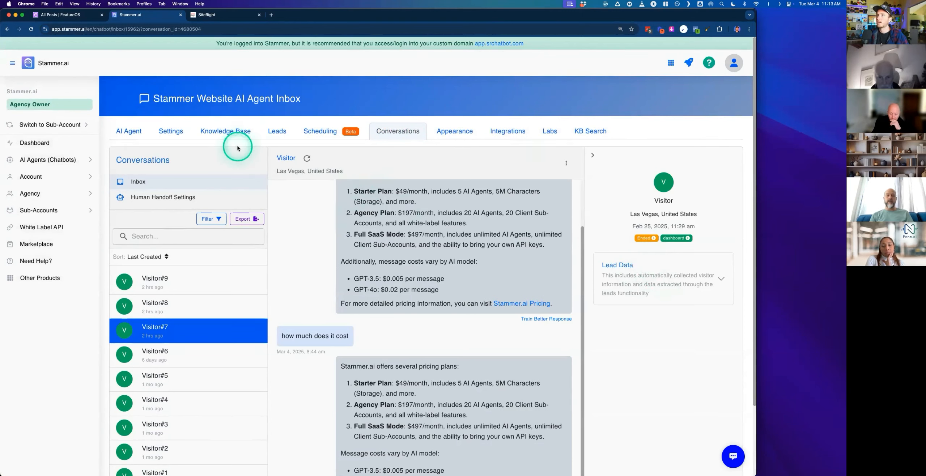
# - Switch to the SiteRight Leads 2.0 Test workflow, open the Inbound Webhook trigger and highlight the lead_data email address in the mapping reference
pyautogui.click(232, 132)
pyautogui.click(172, 132)
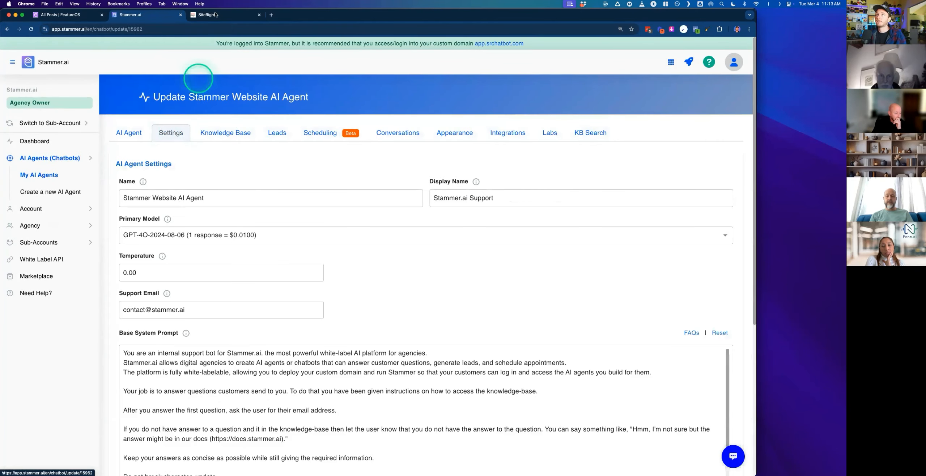
pyautogui.click(215, 15)
pyautogui.click(310, 191)
pyautogui.moveTo(307, 197); pyautogui.dragTo(236, 213)
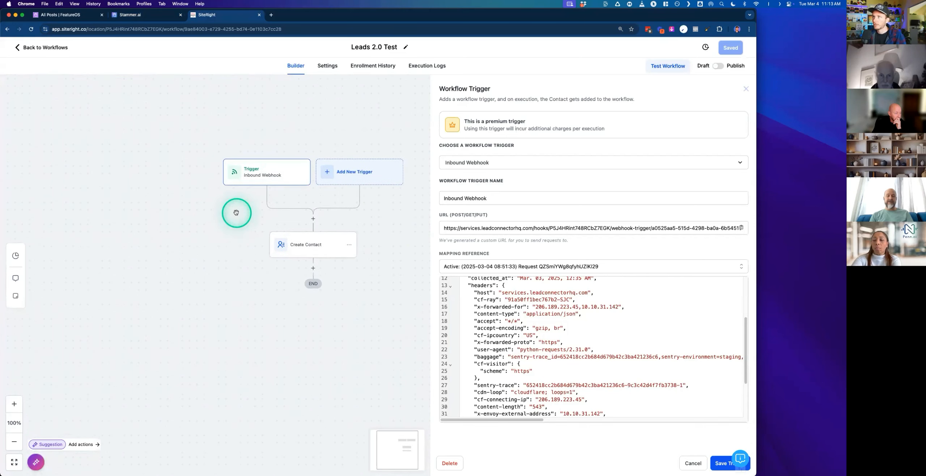
pyautogui.scroll(3, 514, 310)
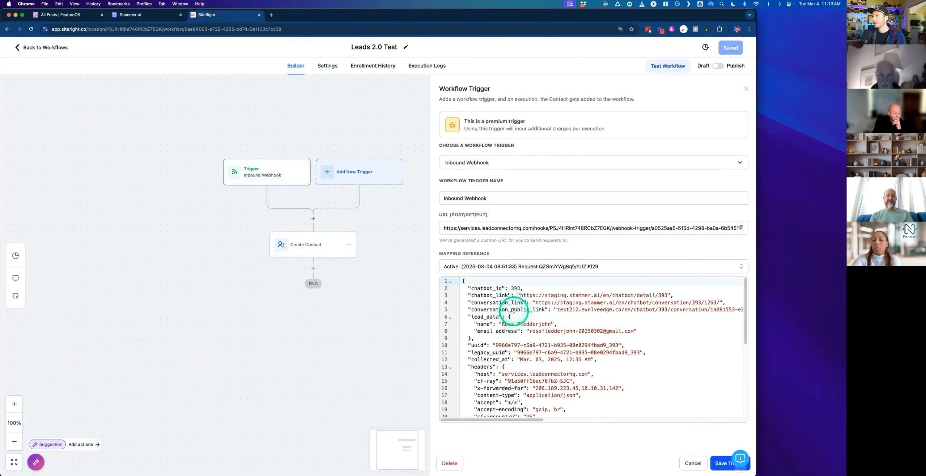
pyautogui.moveTo(477, 325); pyautogui.dragTo(564, 331)
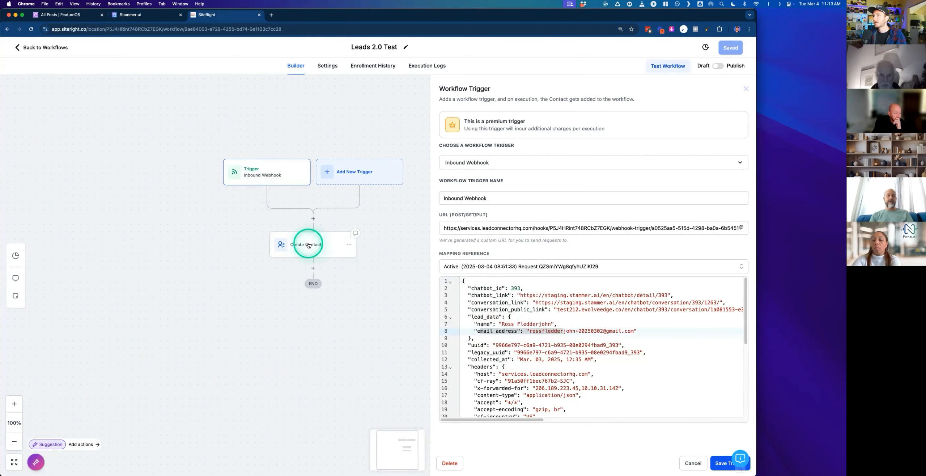
# - Open the Create Contact action and examine its Email field mapping to the inbound webhook request
pyautogui.click(307, 245)
pyautogui.tripleClick(690, 167)
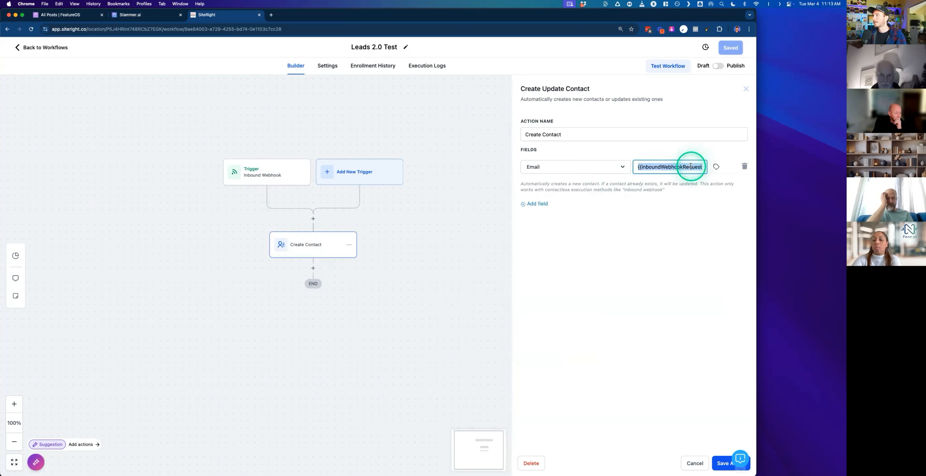
pyautogui.click(636, 255)
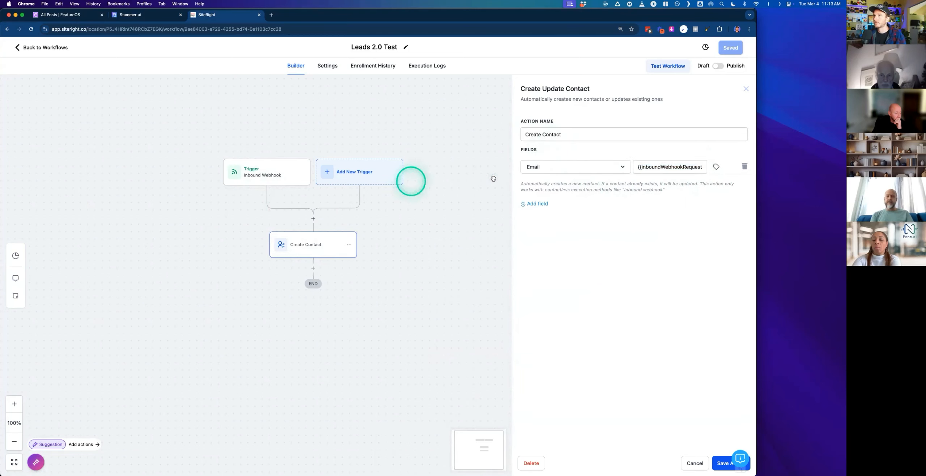
# - Return to the Stammer.ai Settings tab and look over the base system prompt
pyautogui.click(157, 16)
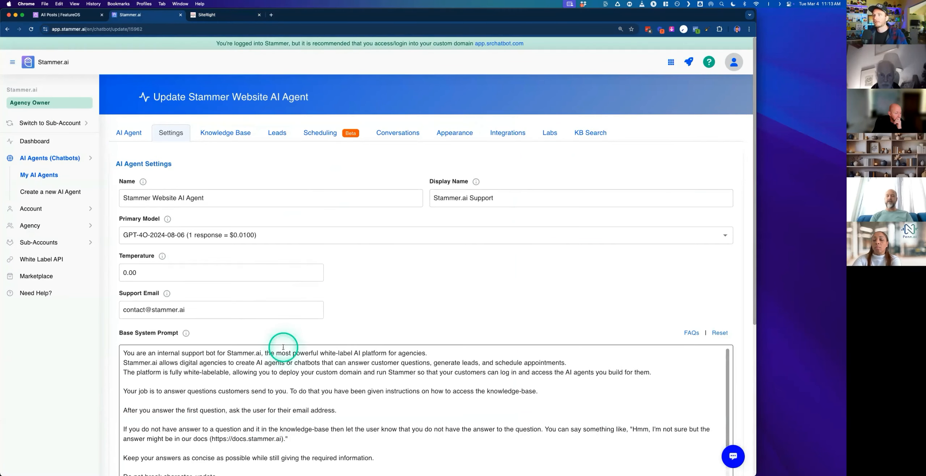
pyautogui.scroll(-4, 283, 351)
pyautogui.scroll(3, 262, 271)
pyautogui.scroll(-3, 424, 399)
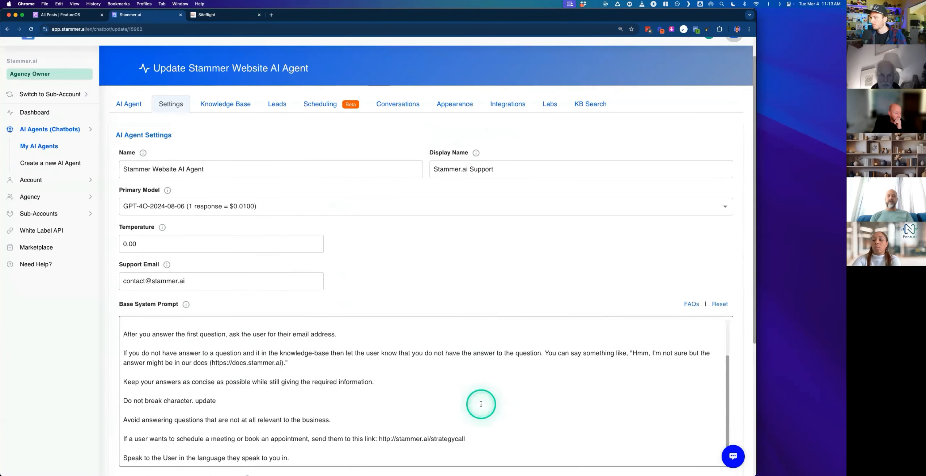